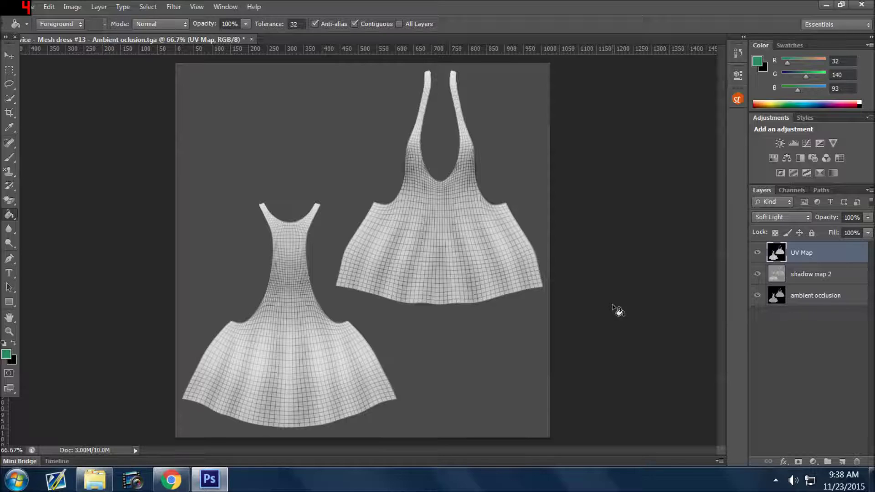
Switch from the Paint Bucket to the Move tool with V.
key(v)
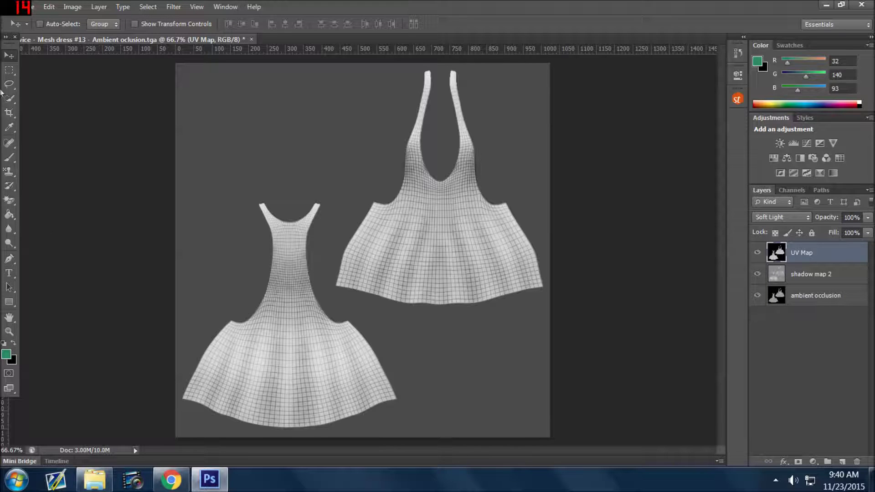
Open 'Base texture.tga' from the Twicedress13 folder in its own document tab.
click(26, 7)
click(41, 33)
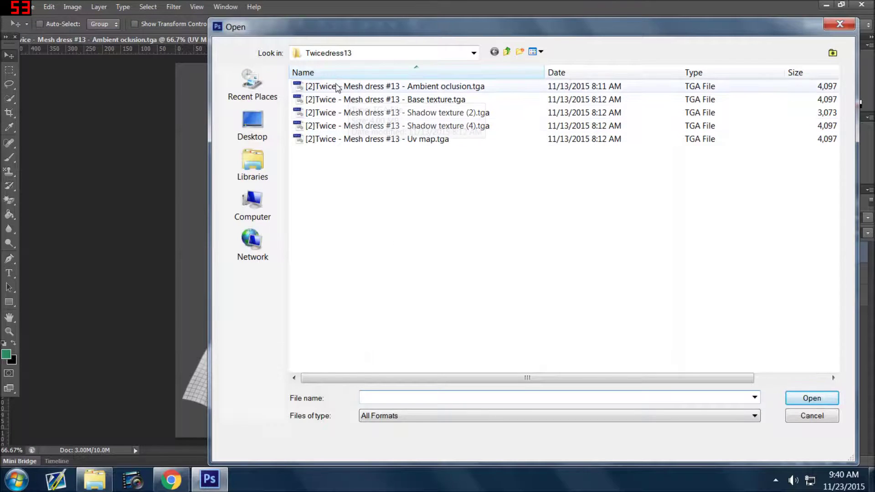
click(336, 86)
click(336, 99)
click(334, 139)
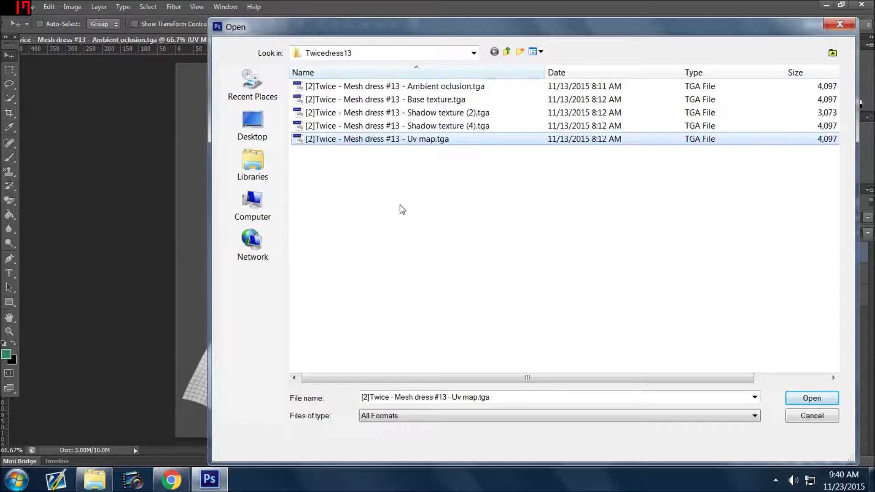
click(456, 86)
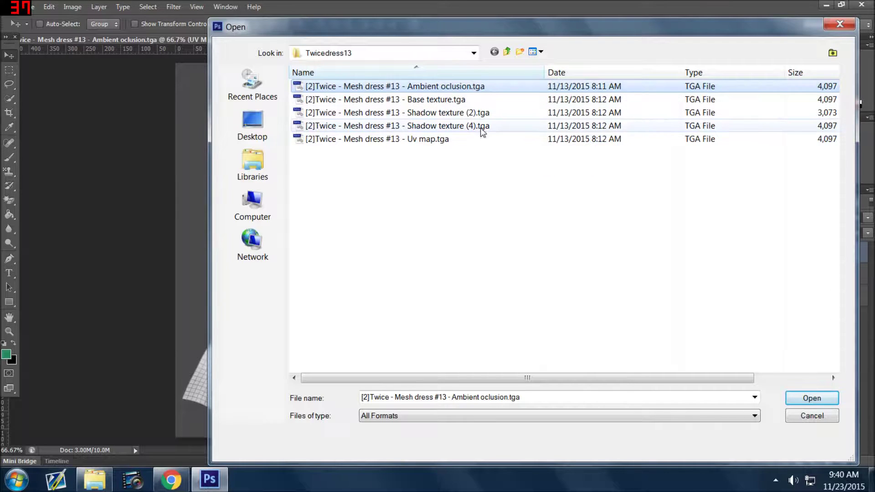
click(510, 100)
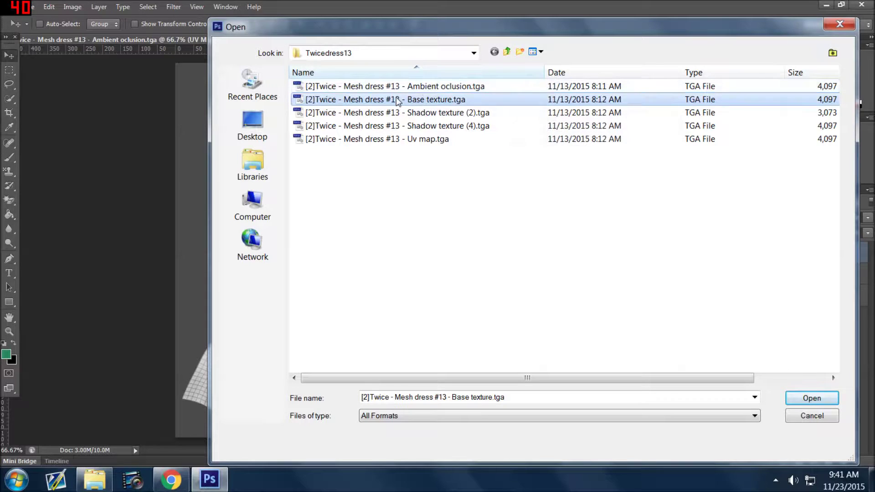
click(811, 400)
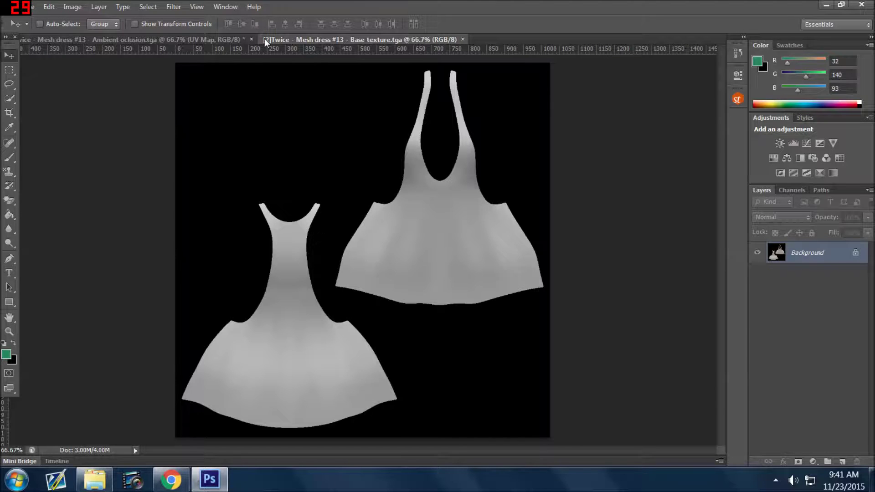
click(162, 40)
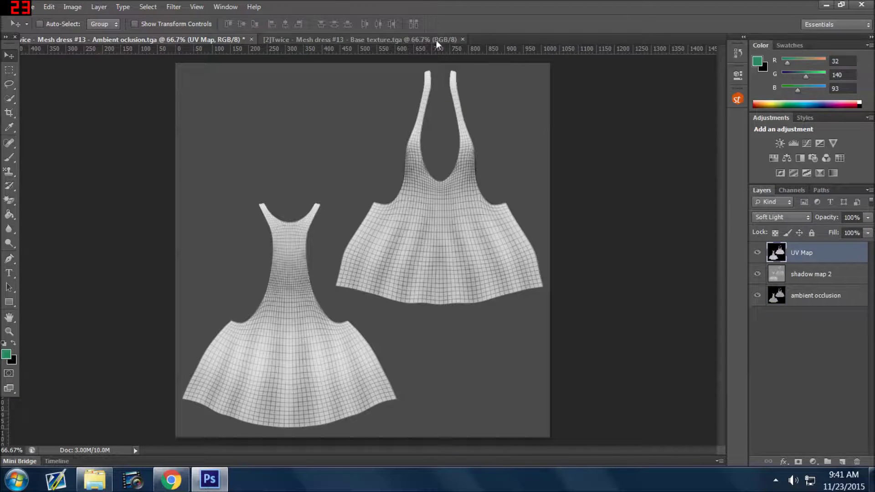
click(401, 42)
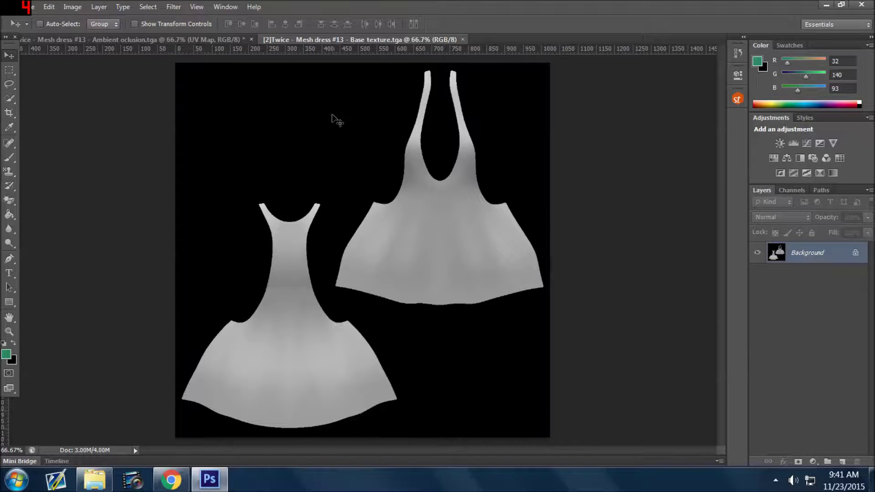
click(101, 42)
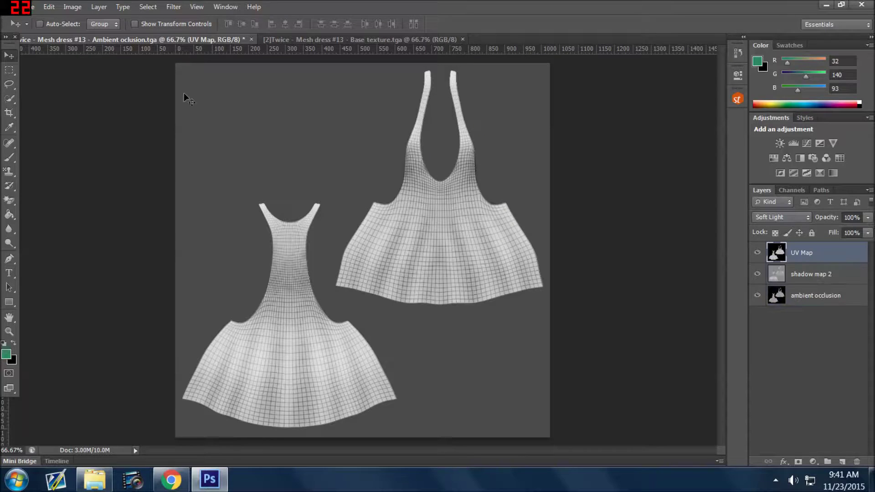
click(342, 40)
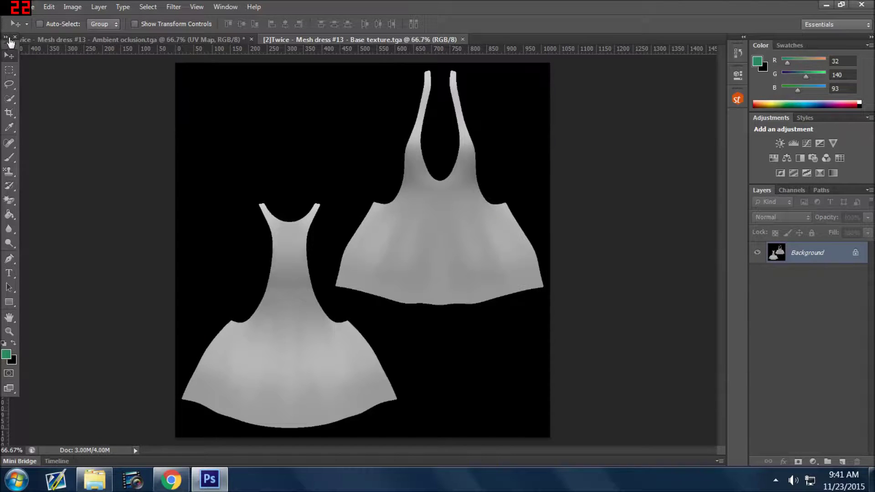
Drag the base texture onto the Ambient oclusion document and rename Layer 1 to 'Base Layer'.
drag(409, 199, 416, 227)
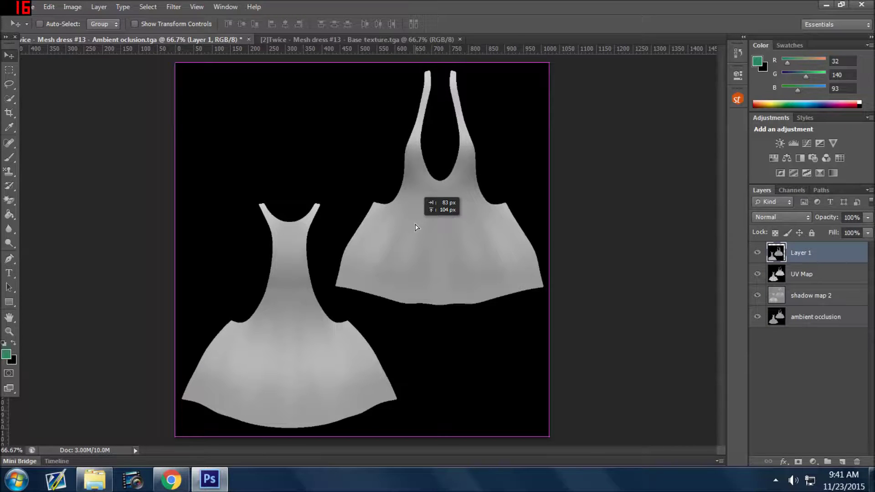
drag(415, 224, 416, 224)
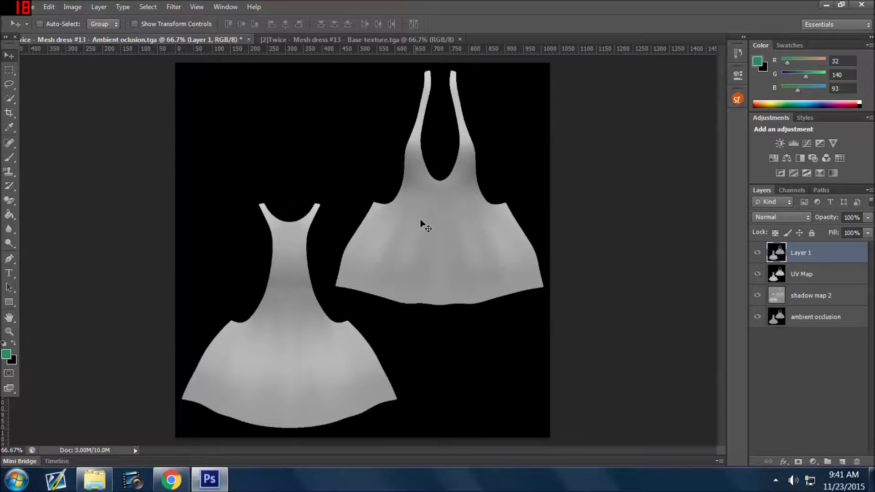
double_click(806, 253)
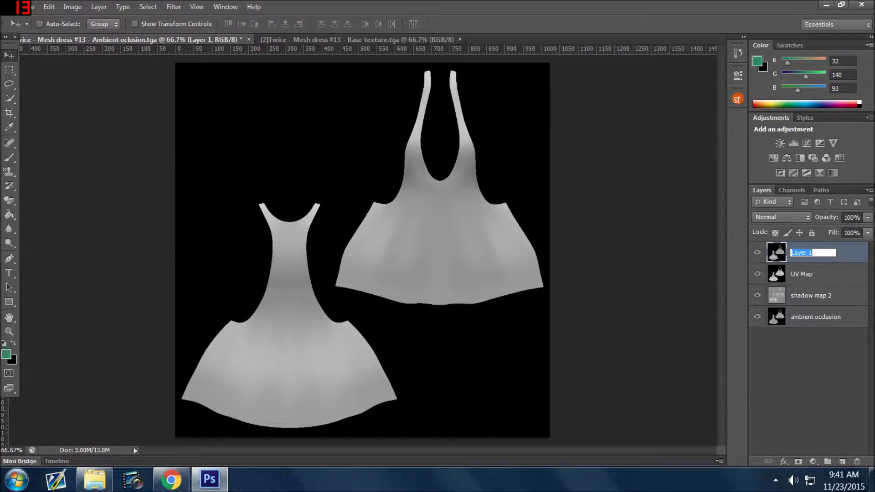
text(Base Layer)
key(Return)
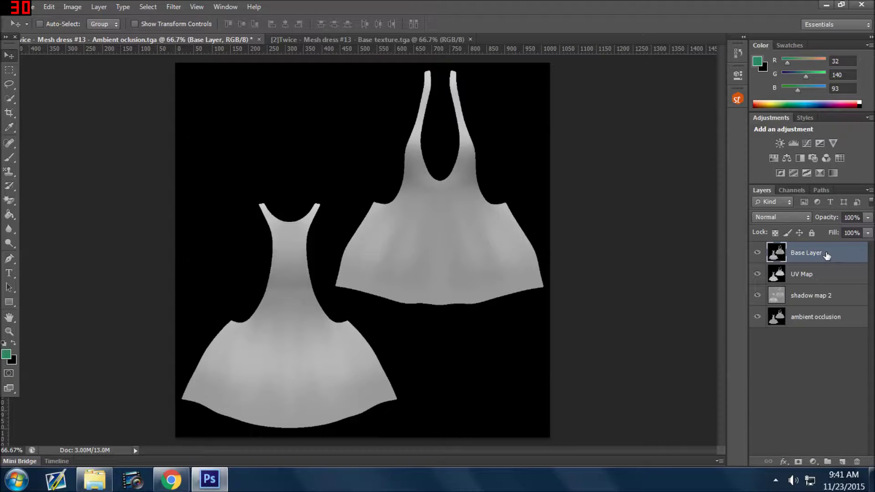
click(815, 277)
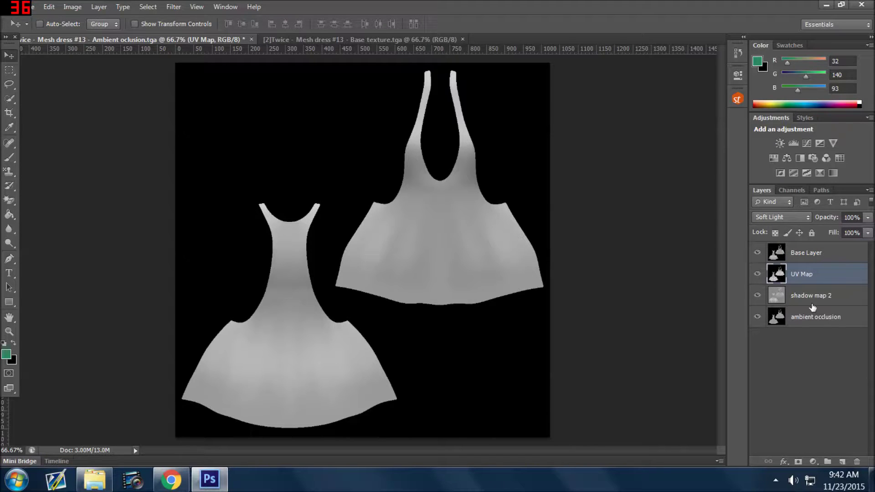
click(814, 300)
click(838, 322)
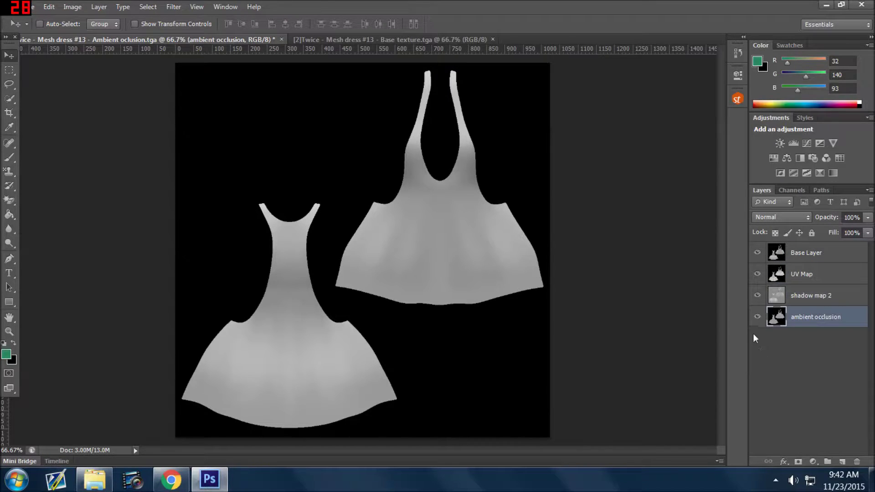
click(834, 301)
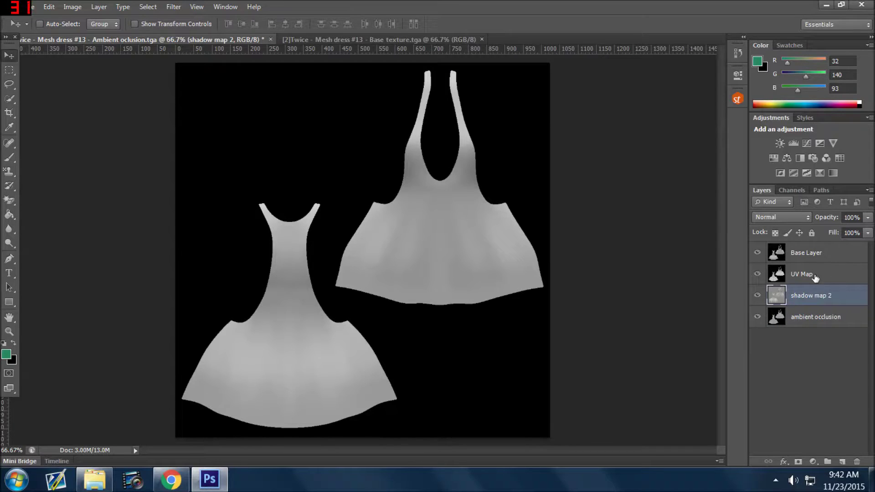
double_click(802, 274)
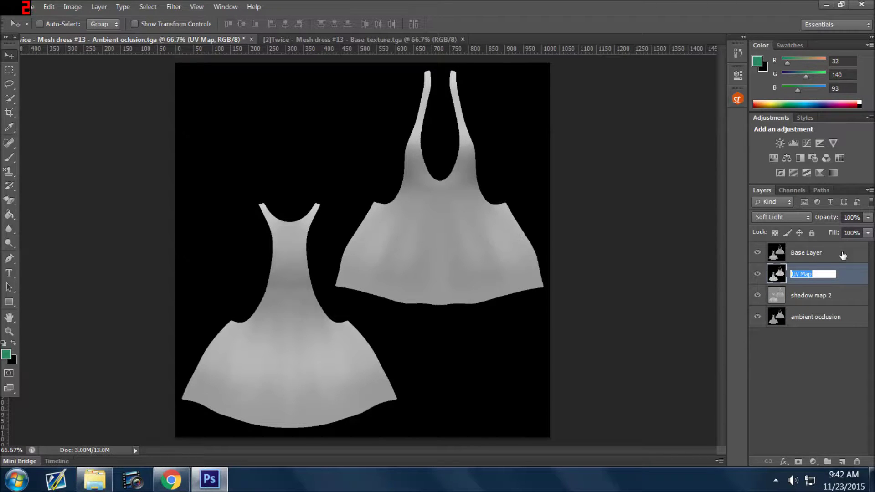
click(842, 255)
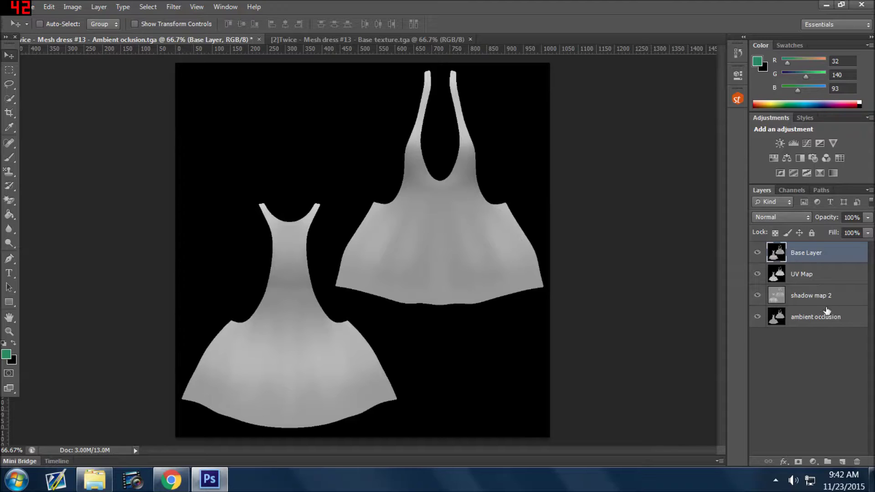
Drag the UV Map layer to the top of the stack and unlock it.
drag(799, 306, 802, 273)
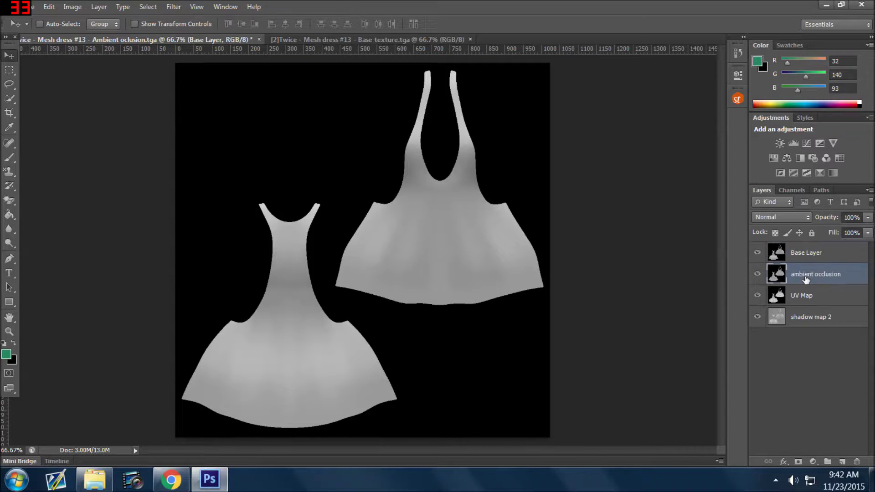
drag(823, 321, 813, 244)
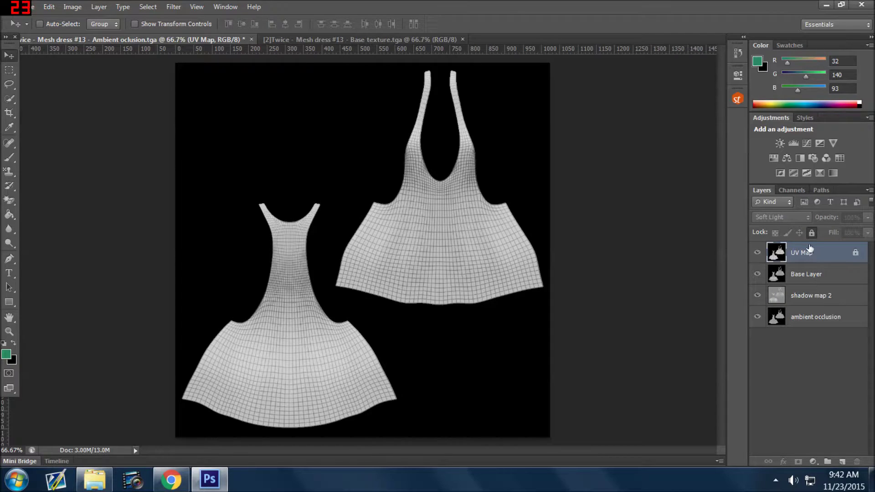
click(811, 233)
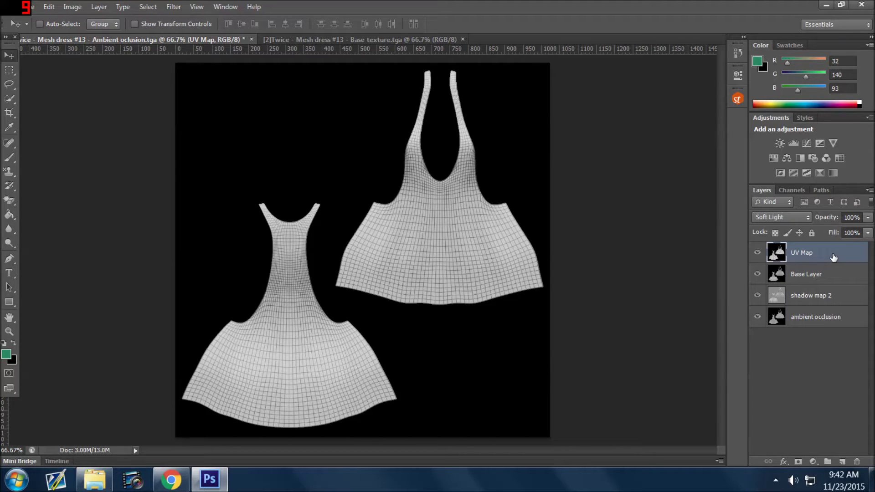
Move the ambient occlusion layer above UV Map, Base Layer and shadow map 2.
click(843, 279)
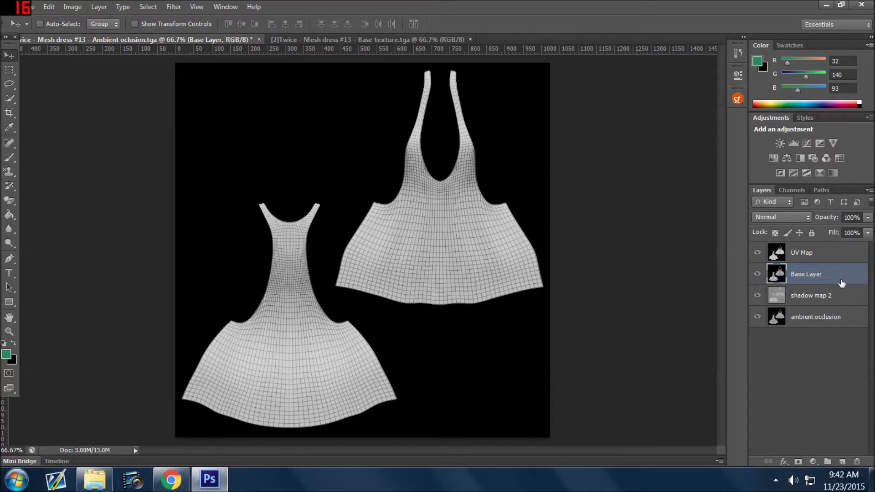
click(834, 302)
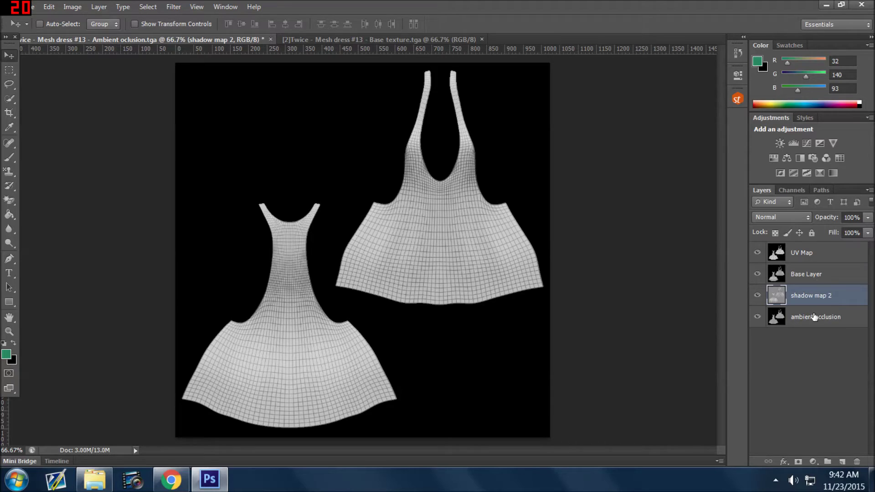
click(833, 320)
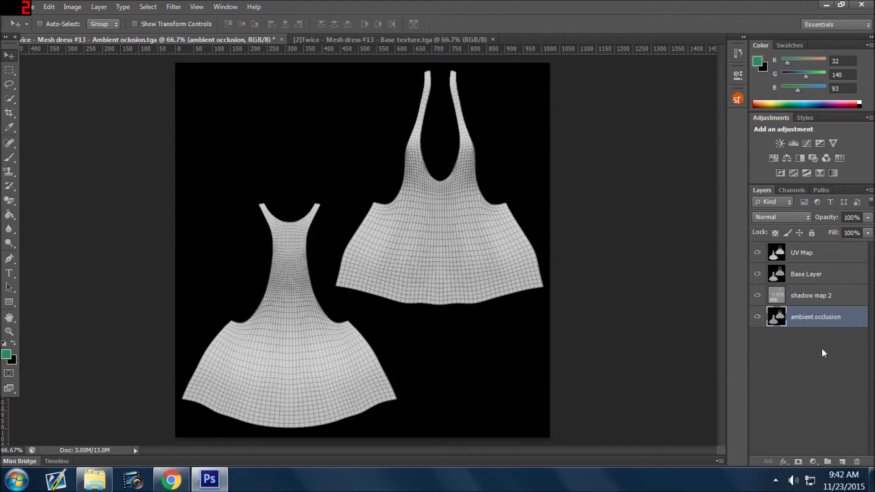
click(809, 258)
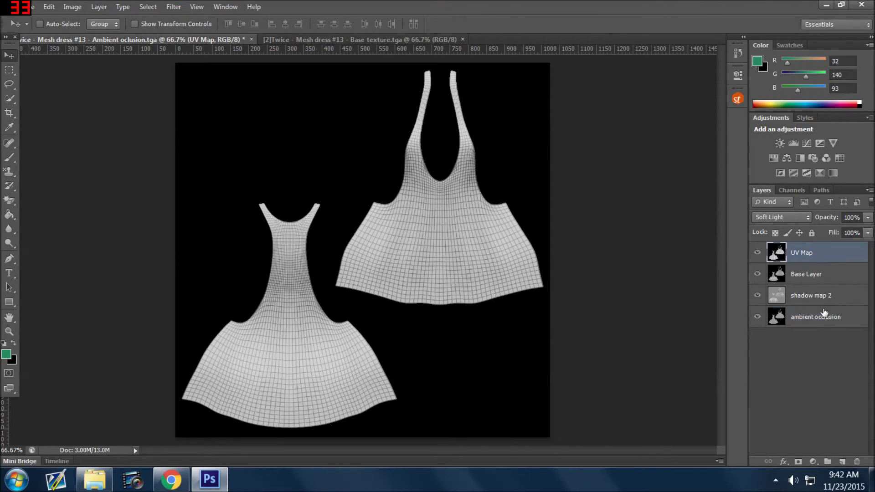
drag(824, 314, 819, 253)
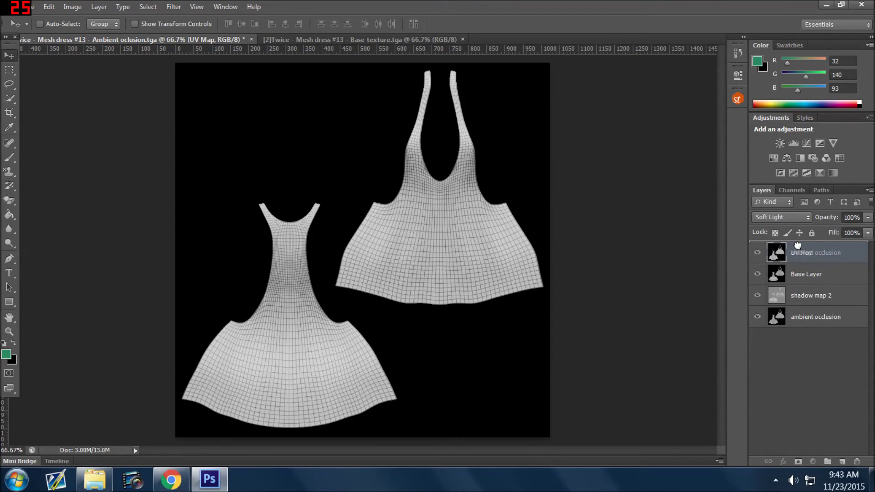
click(820, 278)
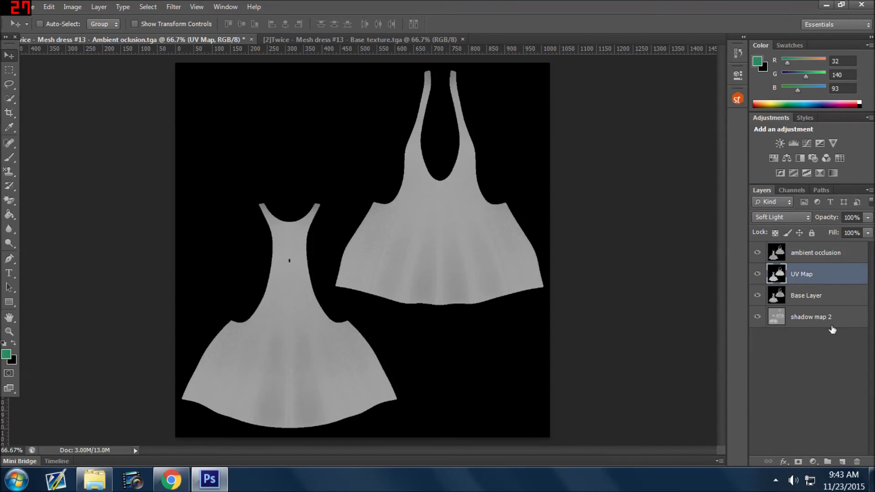